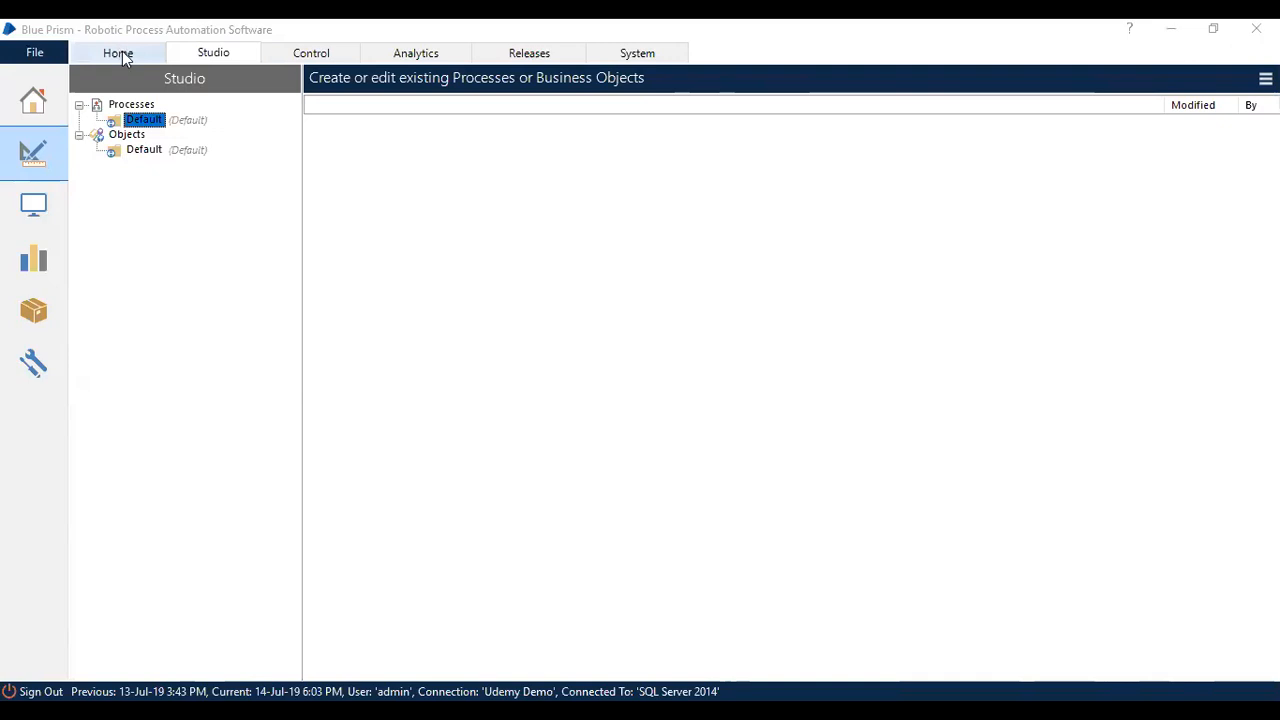
click(210, 54)
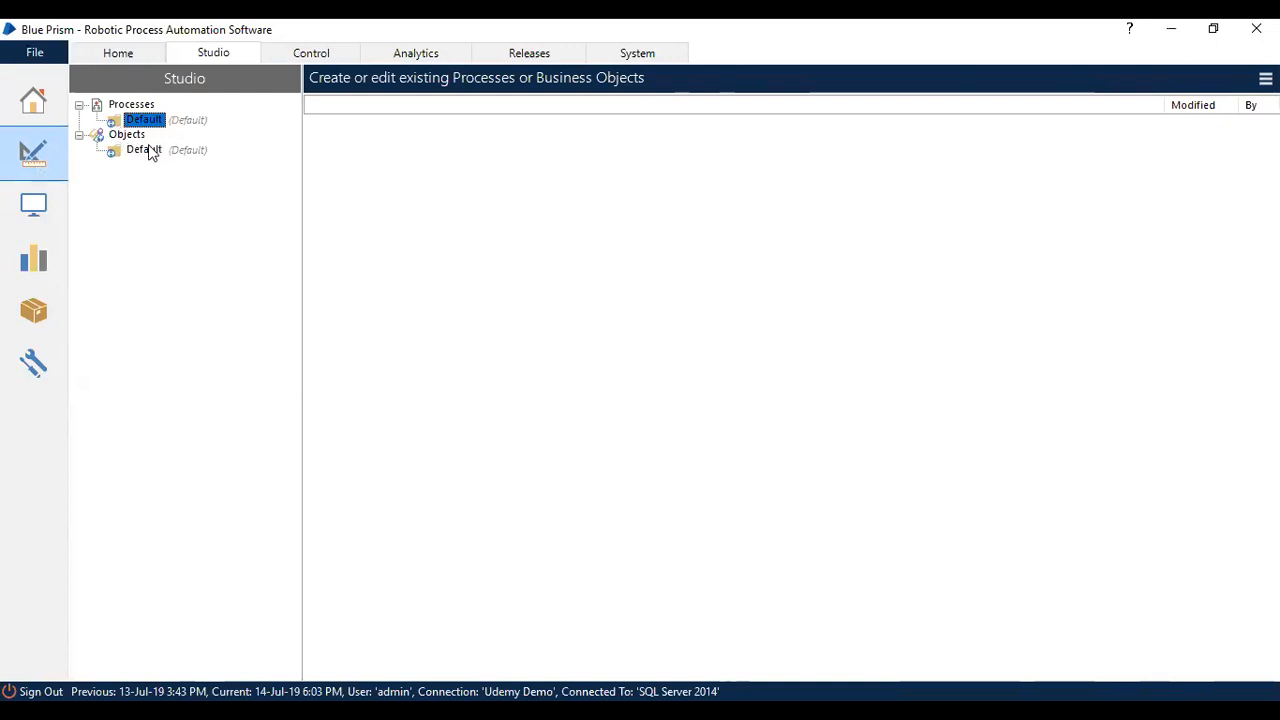
click(140, 105)
right_click(146, 108)
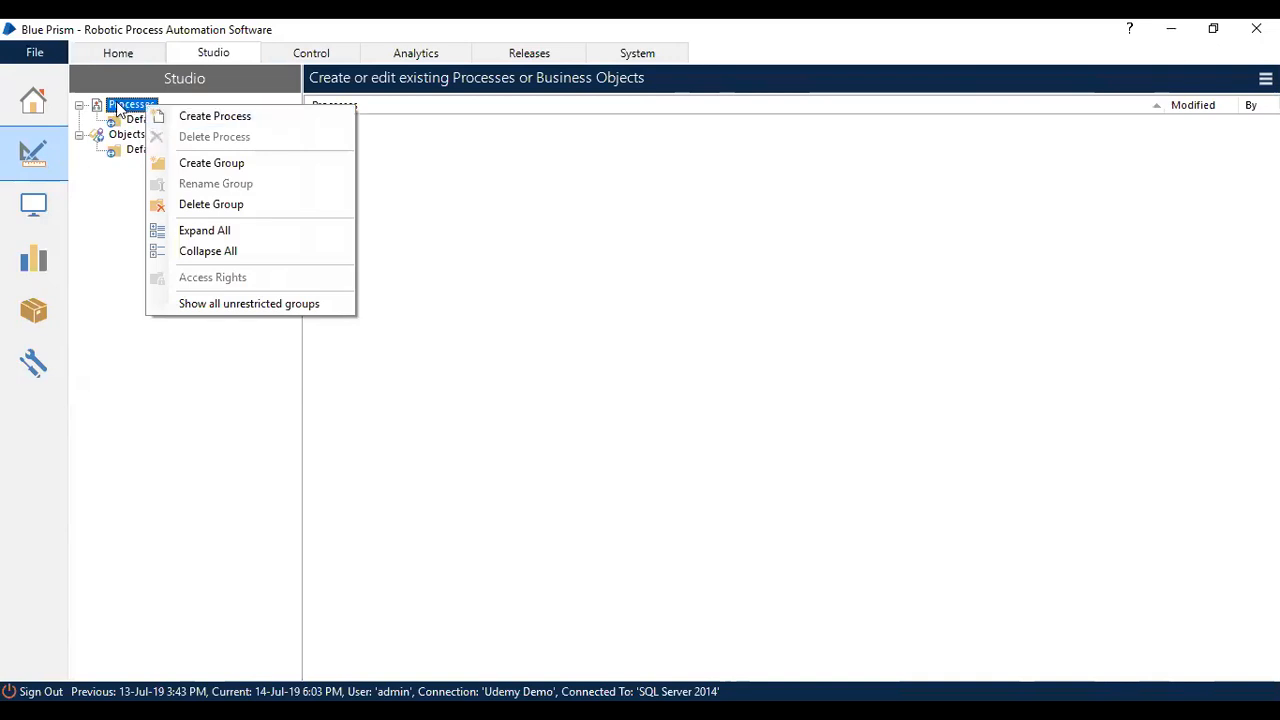
click(118, 106)
click(145, 120)
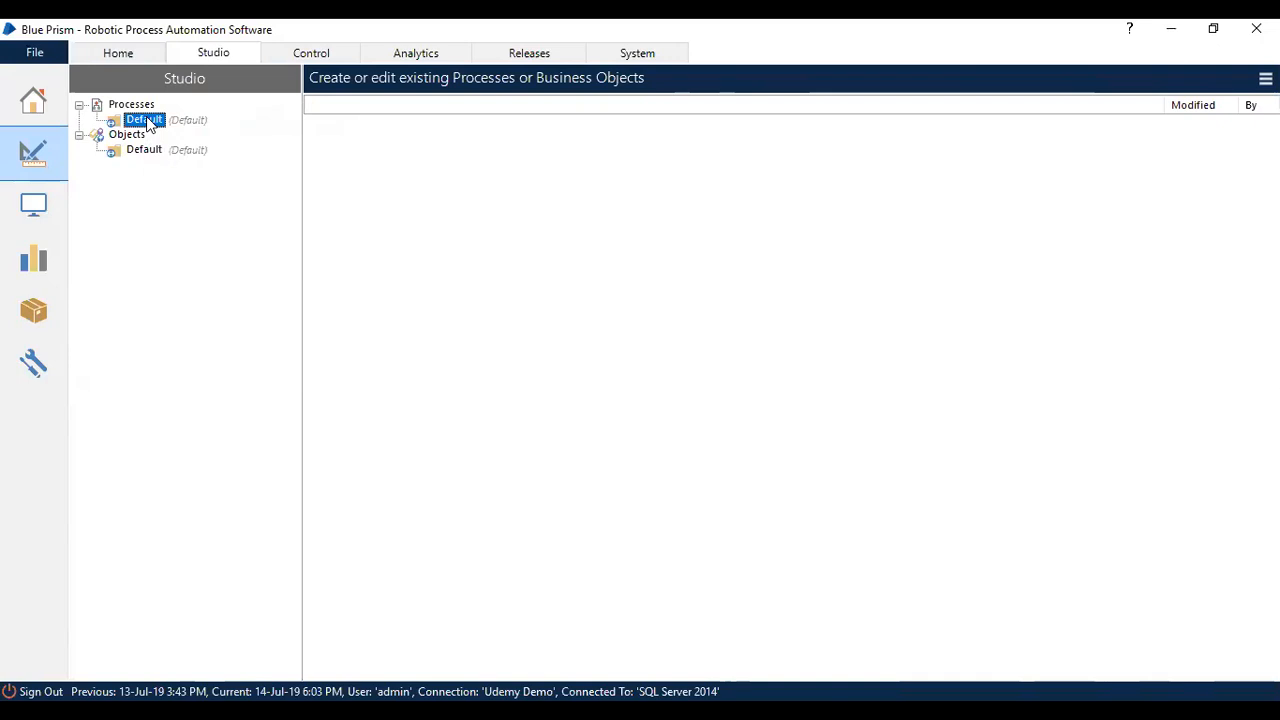
right_click(148, 122)
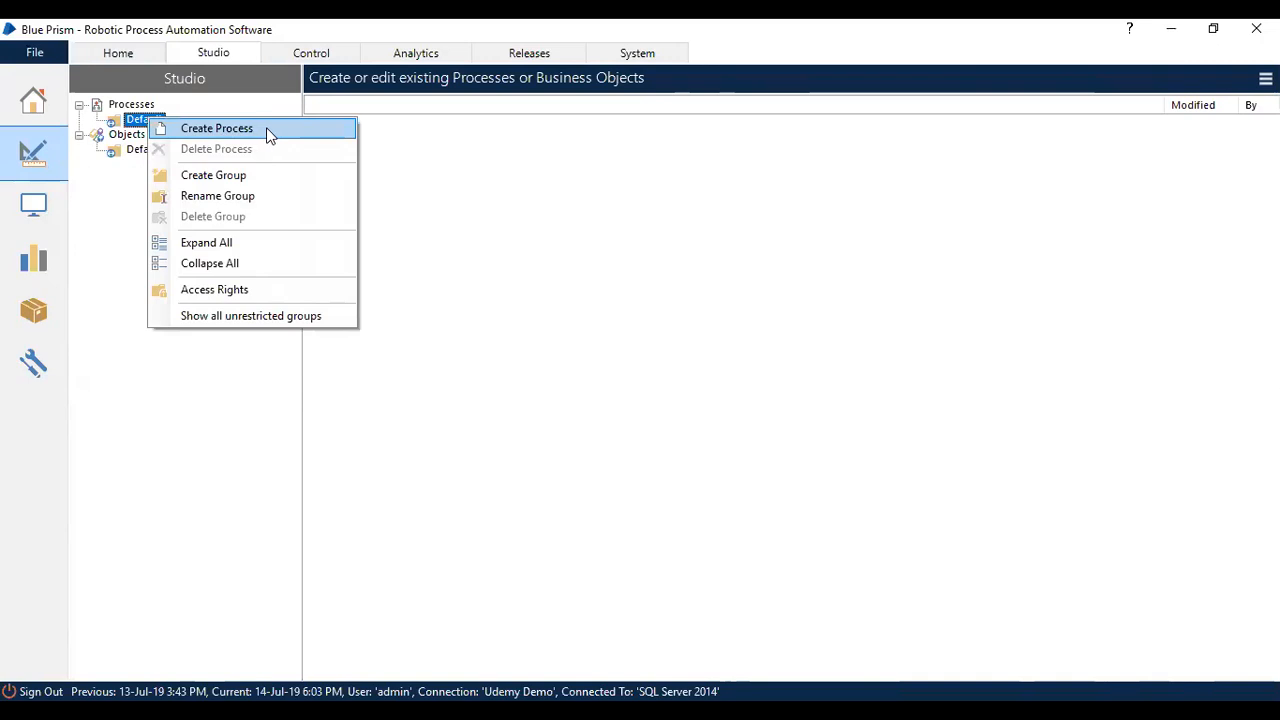
click(519, 161)
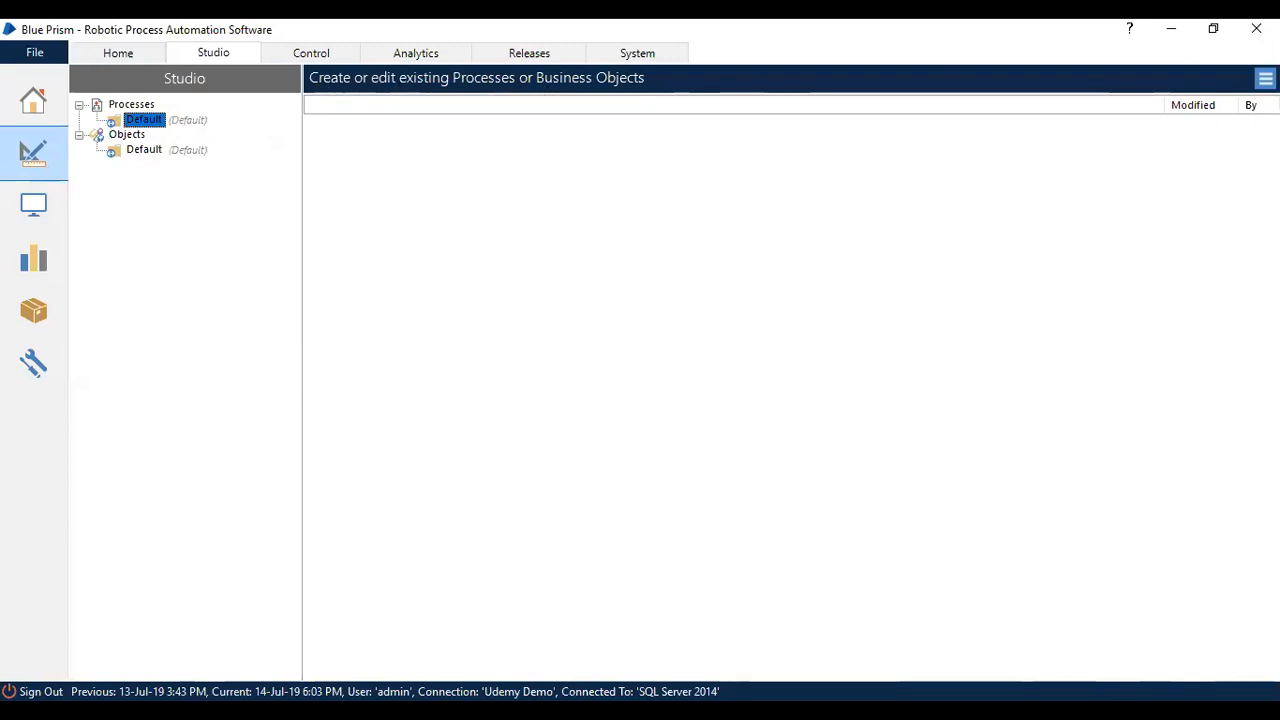
Start a new process in the Default process group and name it "BP01 - Create and Save process"
click(1265, 78)
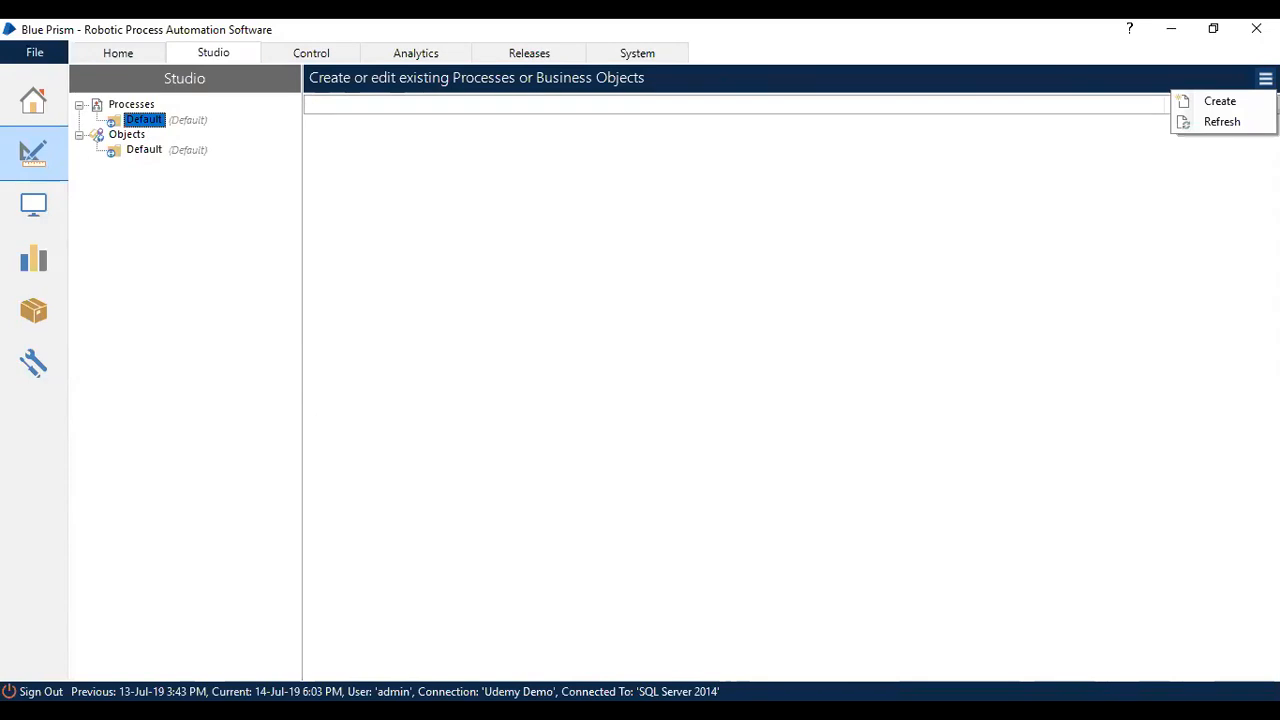
click(1222, 101)
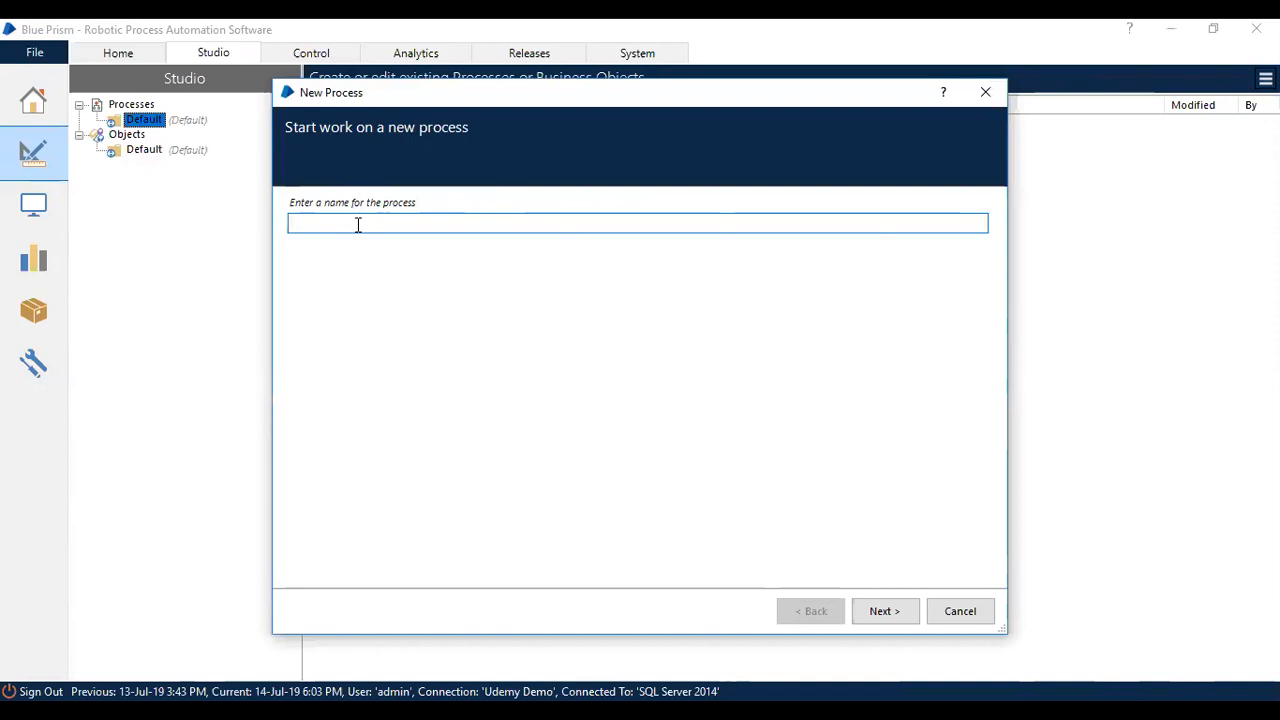
text(Bp001)
key(BackSpace)
key(BackSpace)
key(BackSpace)
key(BackSpace)
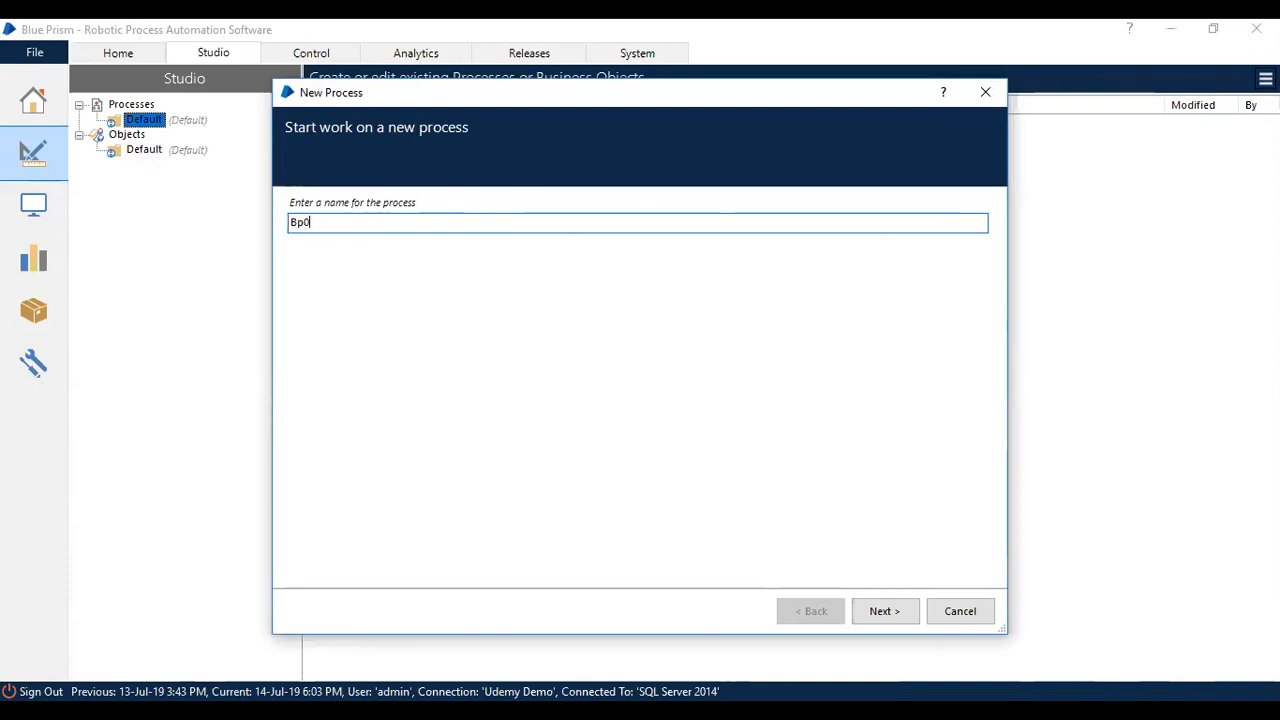
text(P01 - Create and save process)
click(381, 222)
key(BackSpace)
text(S)
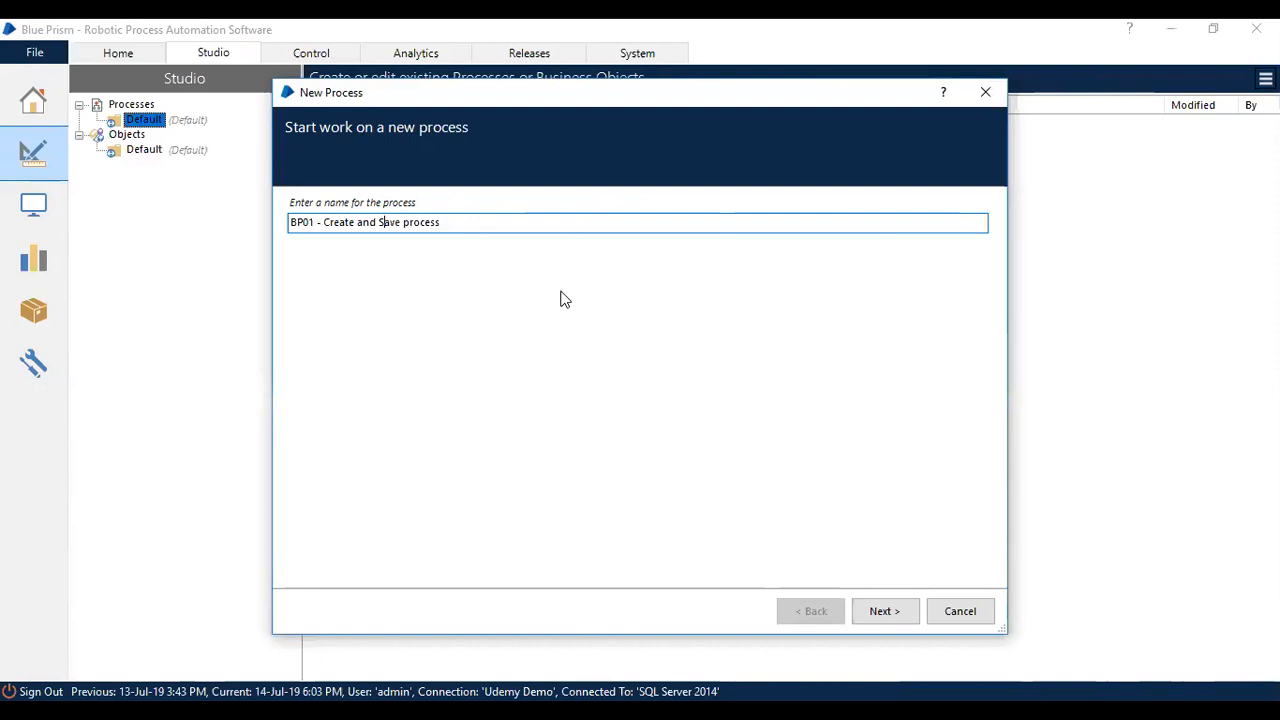
click(906, 617)
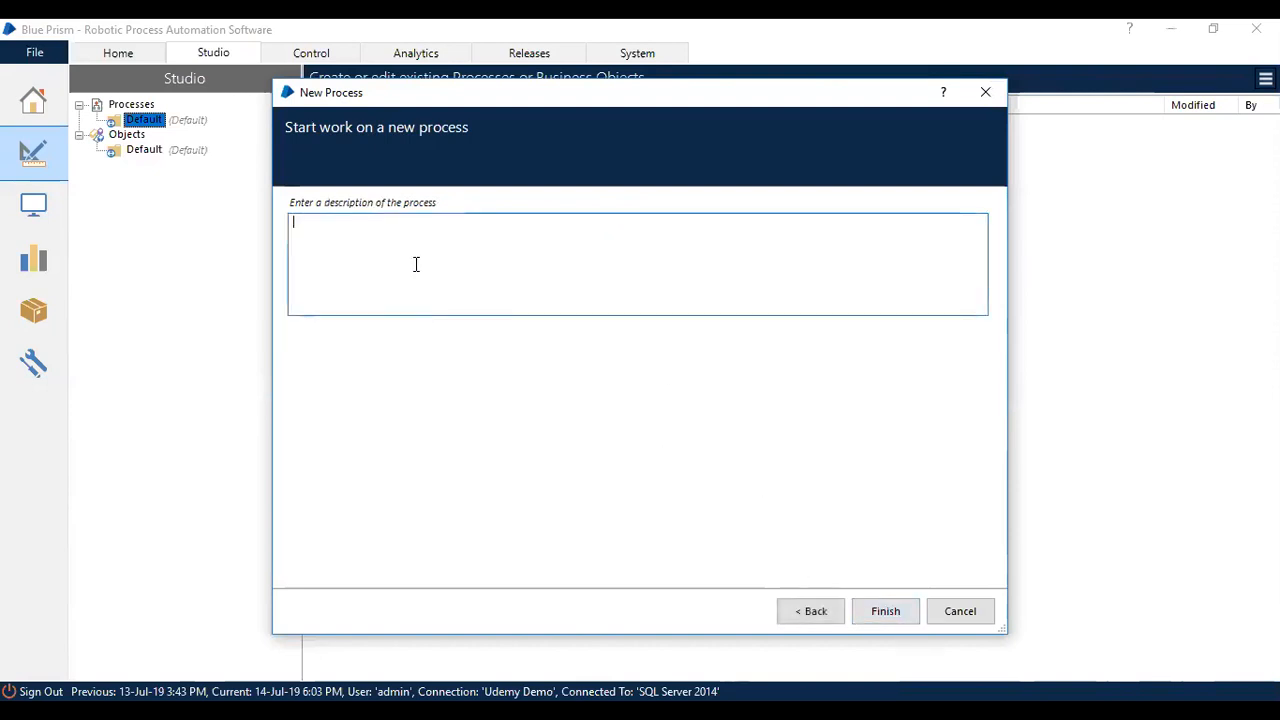
Enter "Creation of process and saving demo" as the process description and finish creating the process
text(Cre)
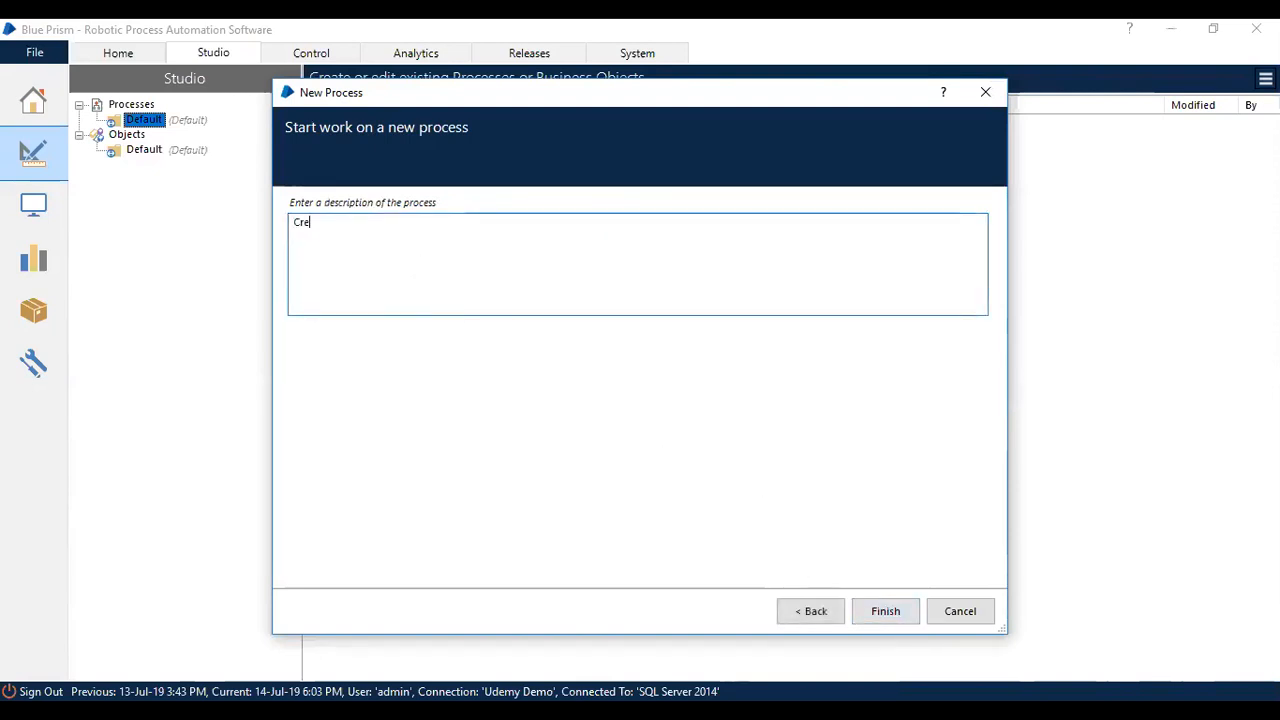
text(ation of prcoess)
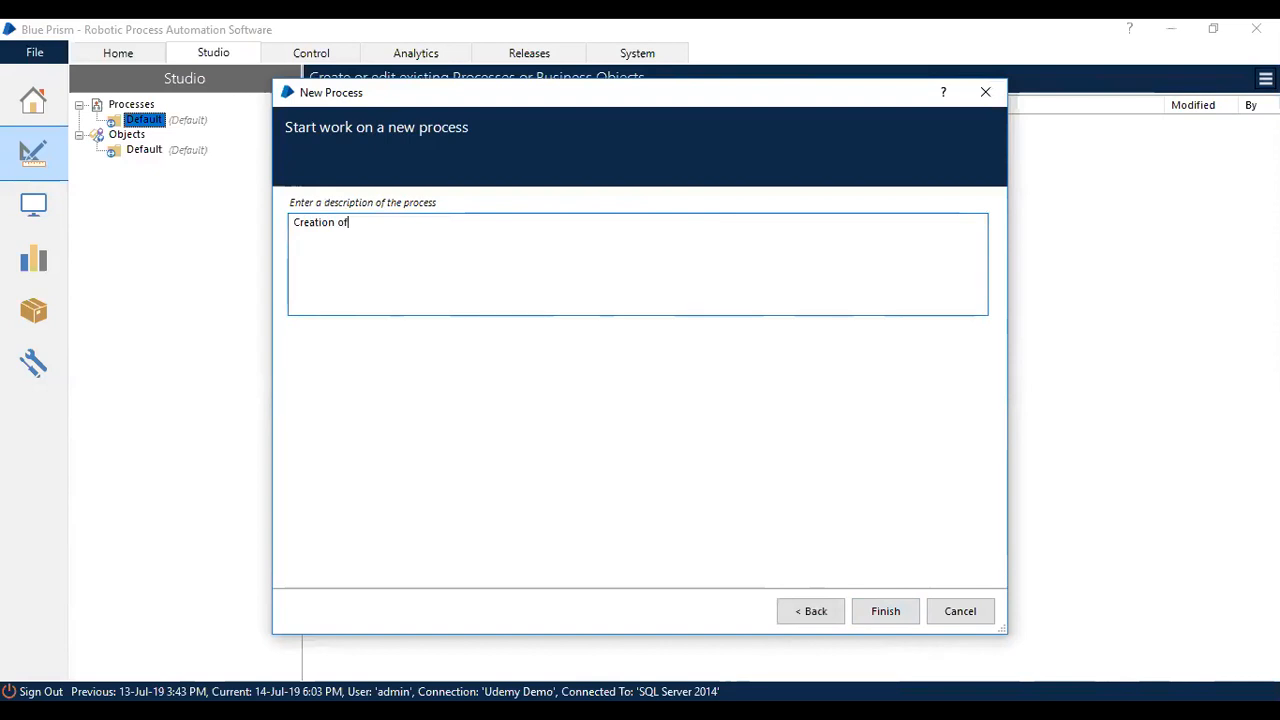
key(BackSpace)
key(BackSpace)
key(BackSpace)
key(BackSpace)
text(coe)
key(BackSpace)
key(BackSpace)
key(BackSpace)
text(ocess and d)
text(aving)
key(BackSpace)
key(BackSpace)
key(BackSpace)
key(BackSpace)
key(BackSpace)
key(BackSpace)
key(BackSpace)
text(saving)
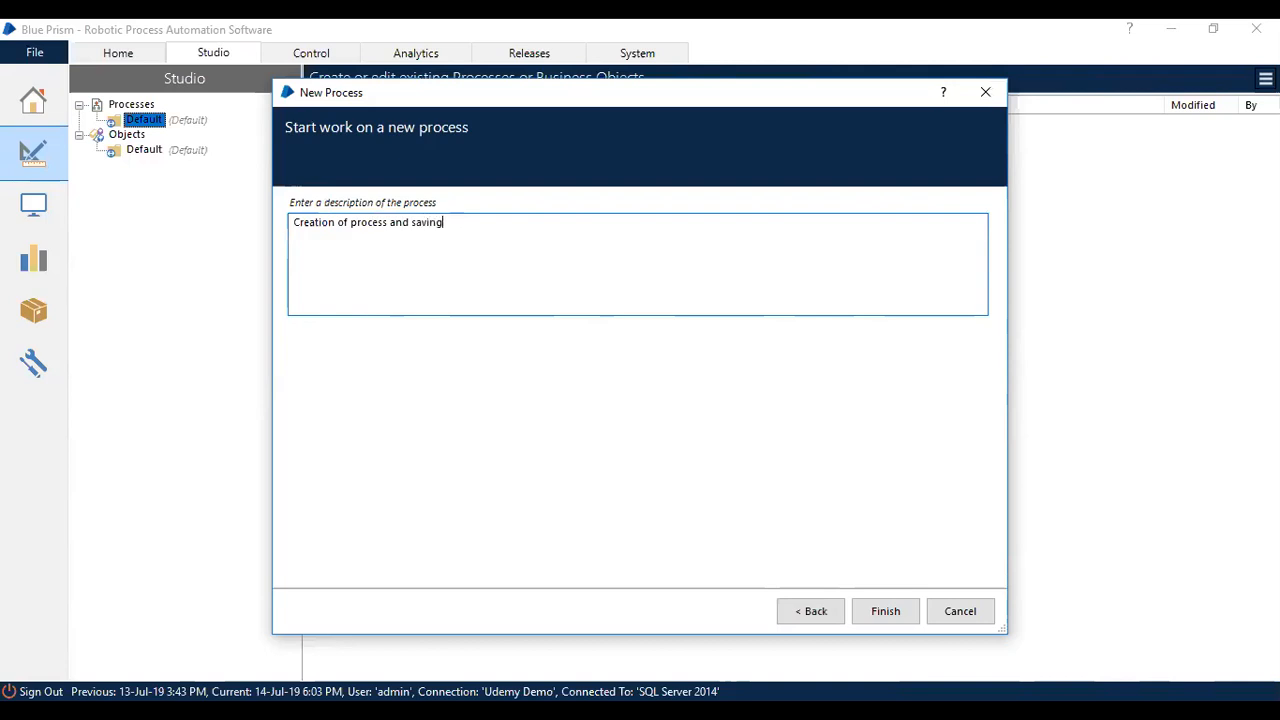
text( demo)
click(898, 614)
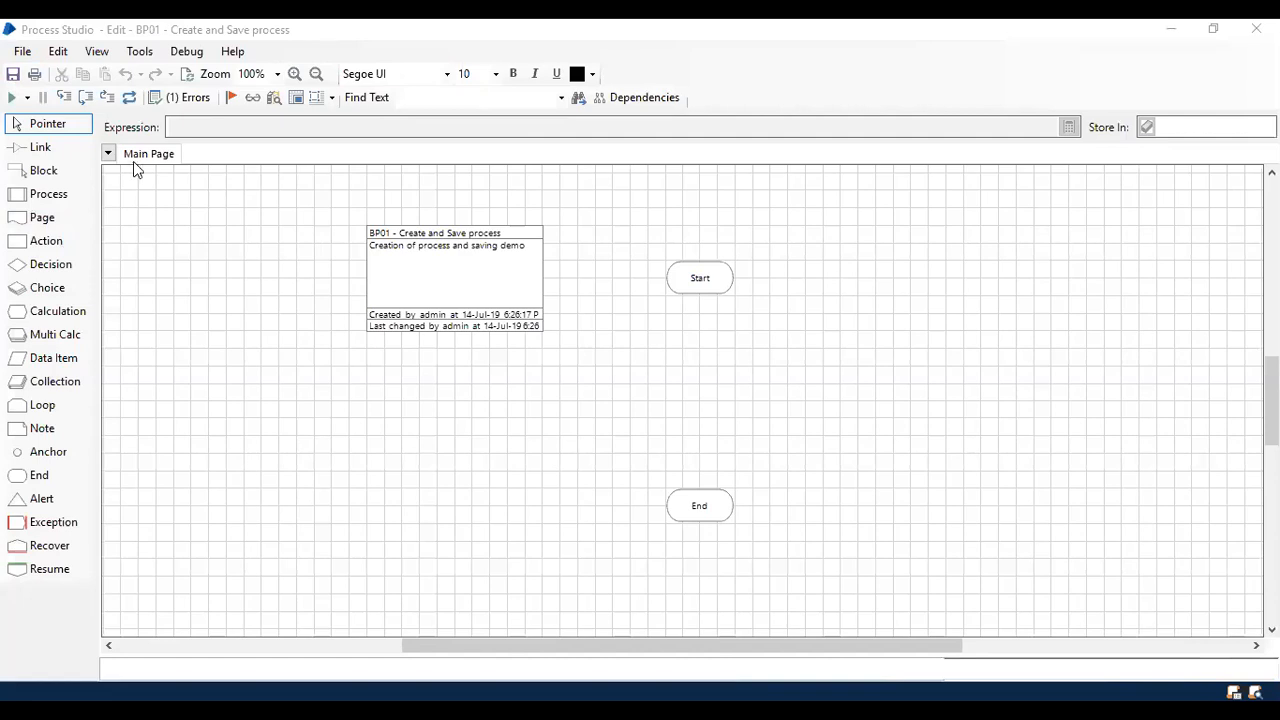
Move the process information box on the Main Page down and to the left, away from the Start and End stages
drag(277, 206, 888, 585)
click(997, 466)
drag(512, 287, 387, 334)
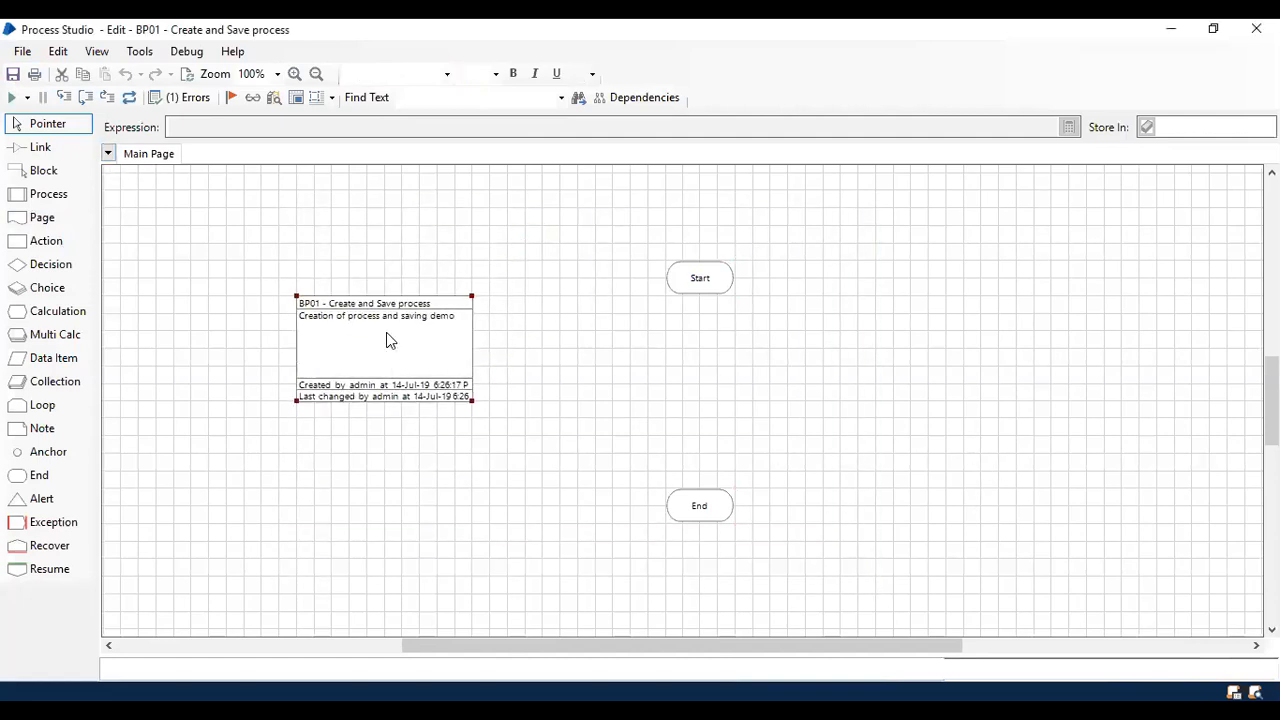
View the name, description and conditions in the Process Information properties, and close them without changes
double_click(387, 336)
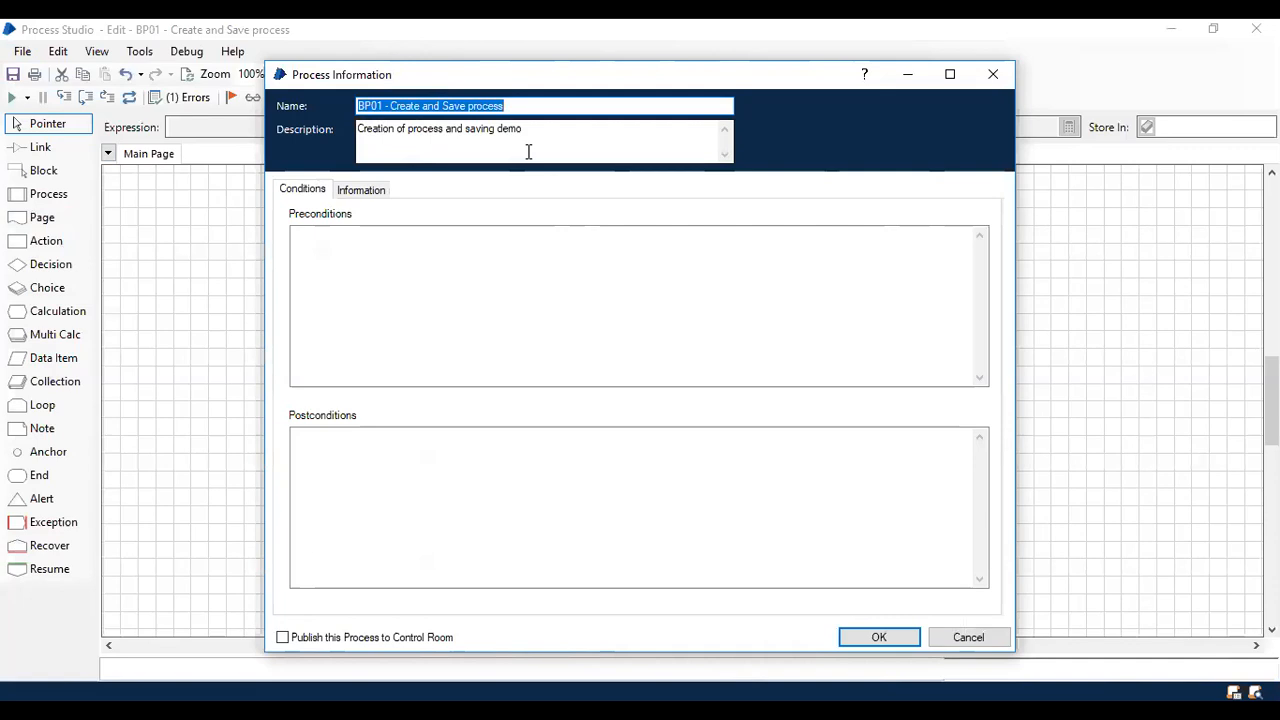
drag(550, 76, 550, 119)
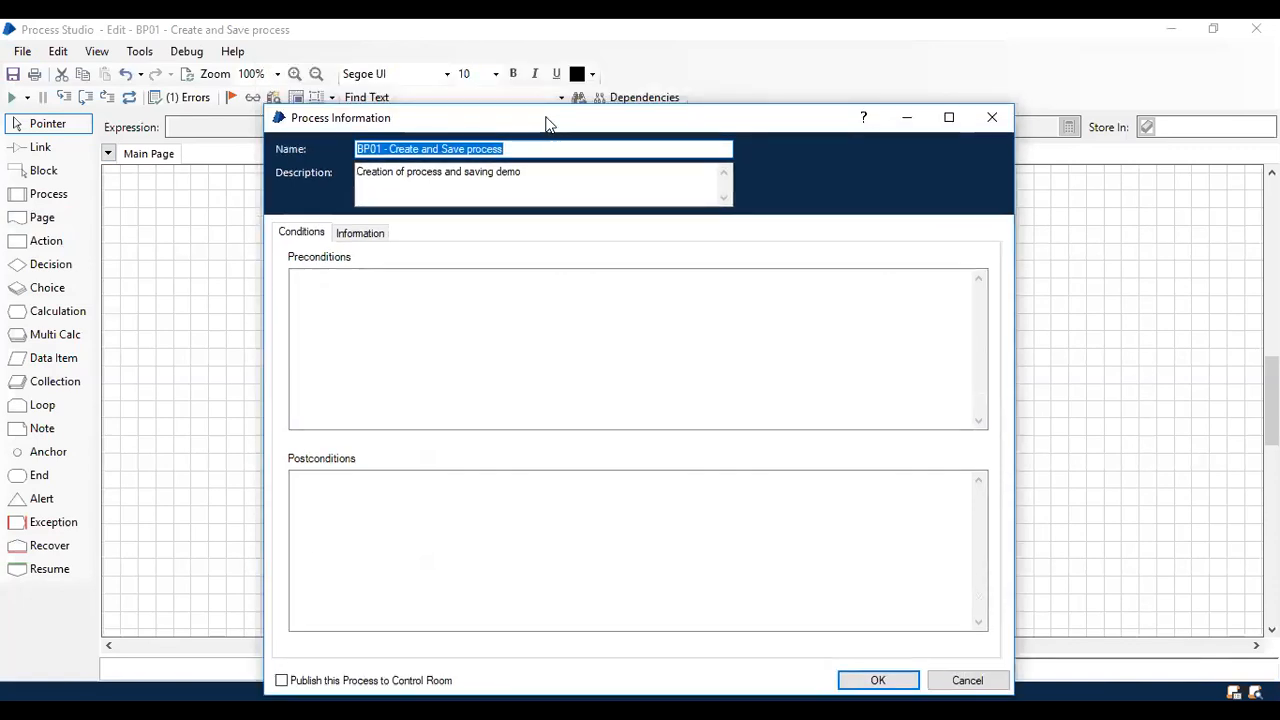
click(995, 120)
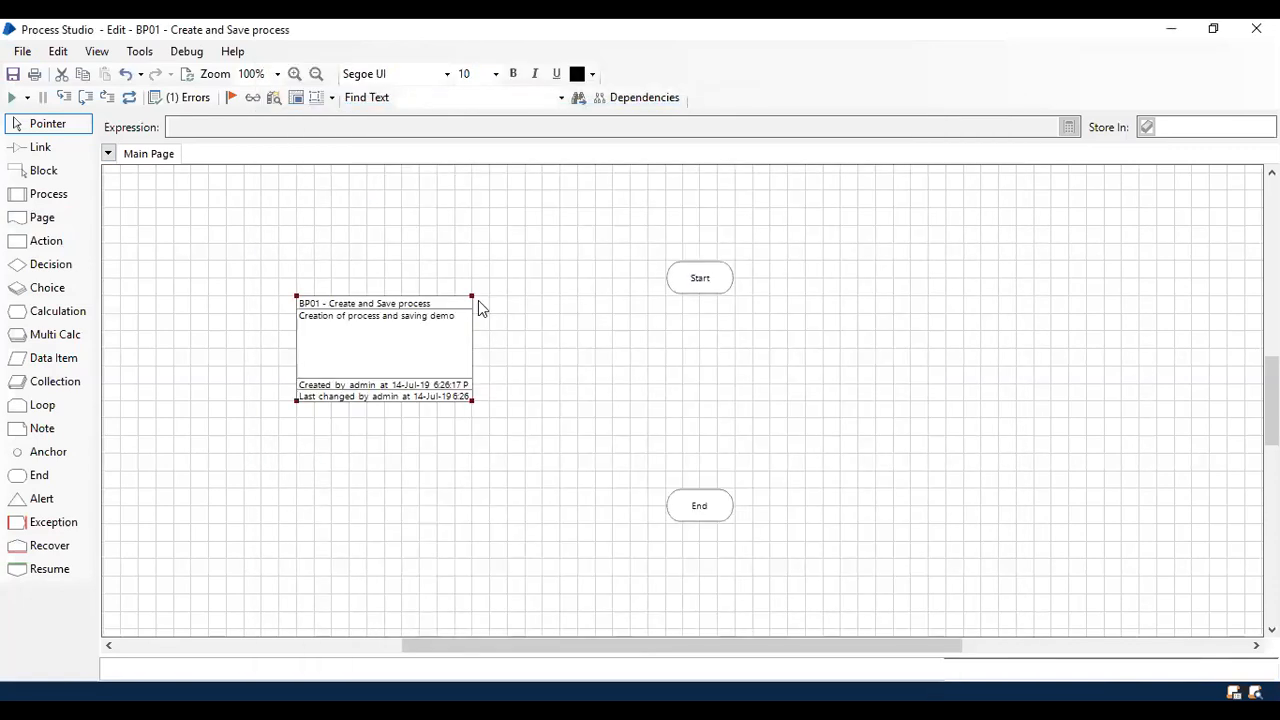
Shift the Start and End stages slightly to the left on the Main Page
drag(668, 227, 810, 556)
click(689, 324)
drag(700, 285, 665, 285)
drag(712, 504, 673, 512)
click(761, 472)
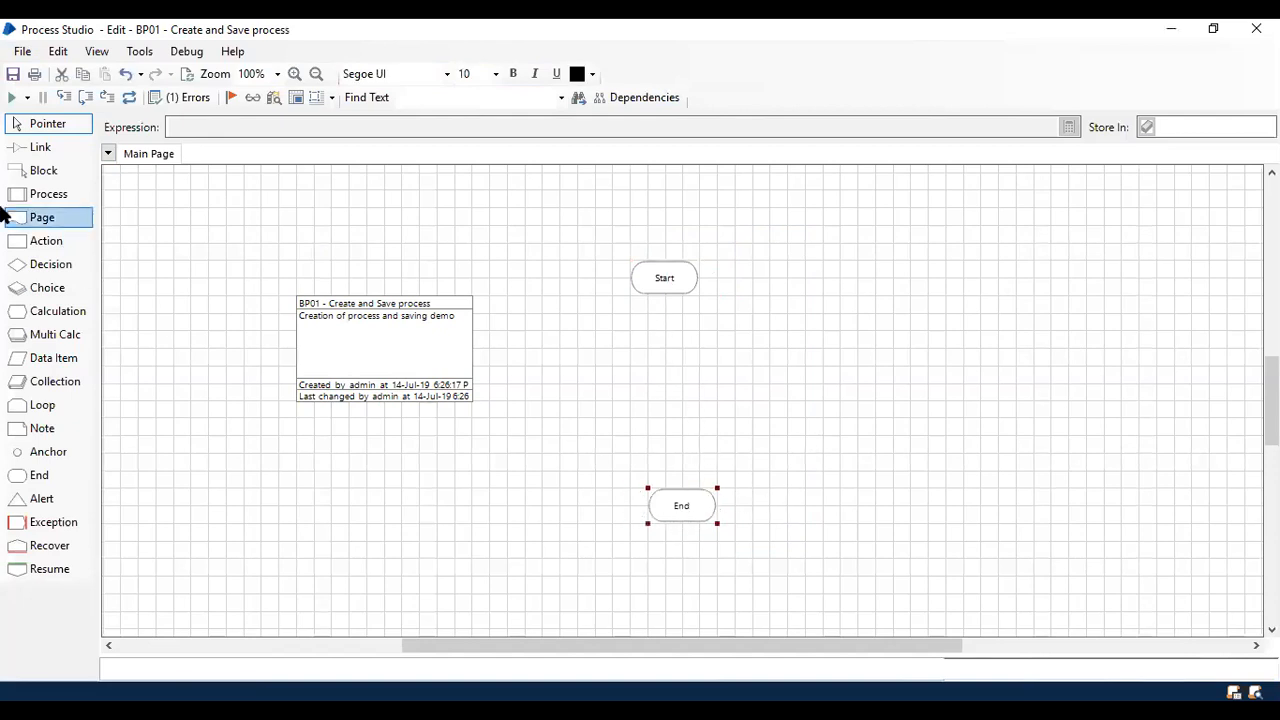
Link the Start stage to the End stage, with End aligned directly below Start
click(20, 150)
drag(670, 284, 687, 524)
click(47, 123)
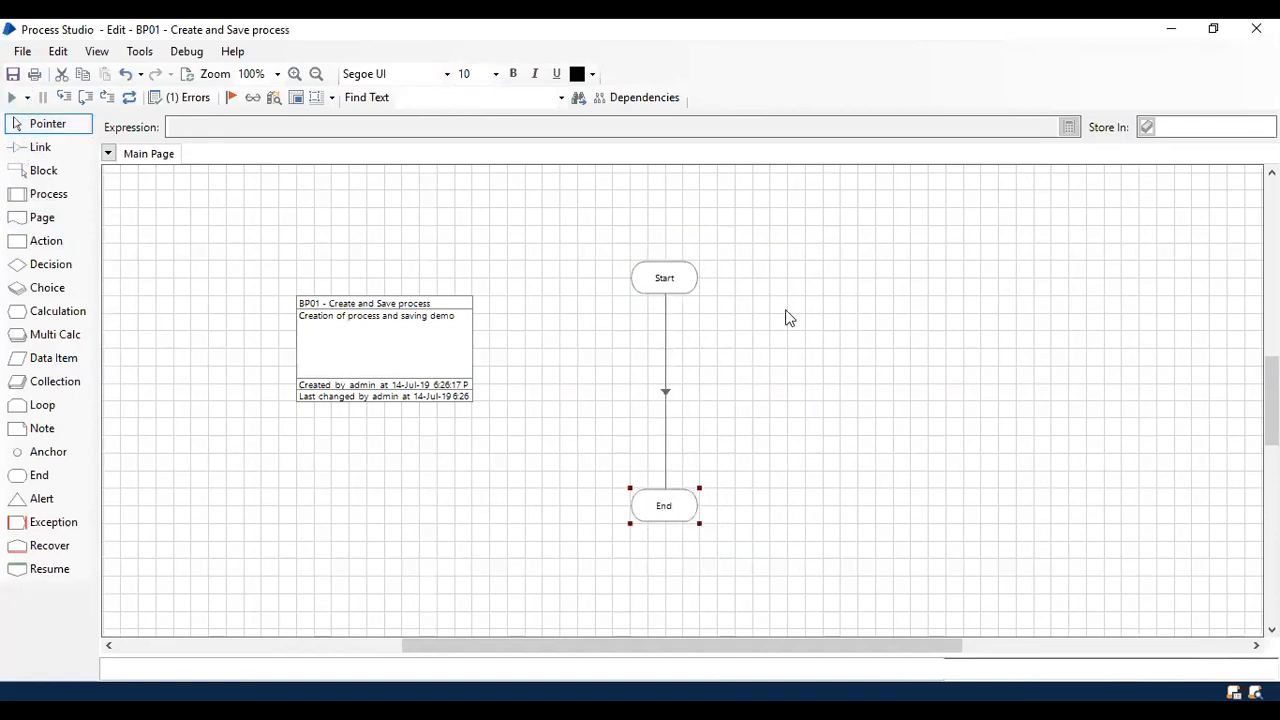
click(788, 410)
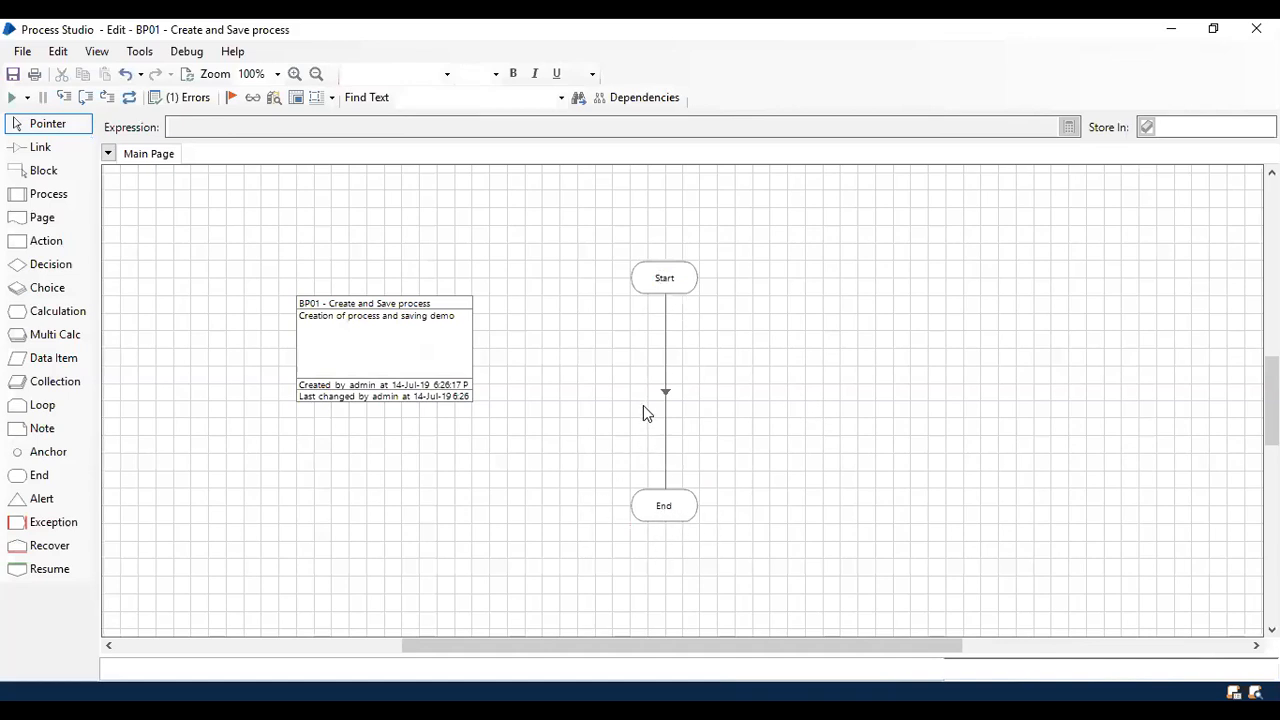
Save the process with the edit summary "added link between start and end"
click(16, 78)
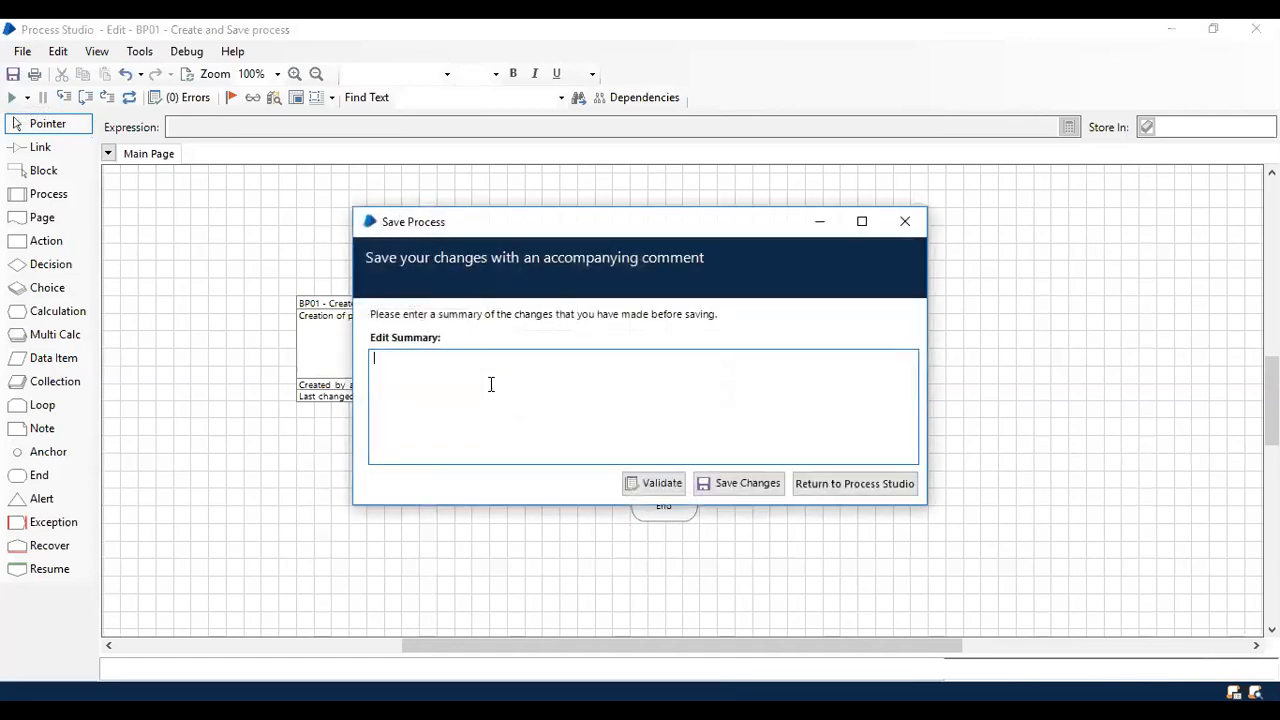
click(491, 384)
text(added link between start and)
text(end)
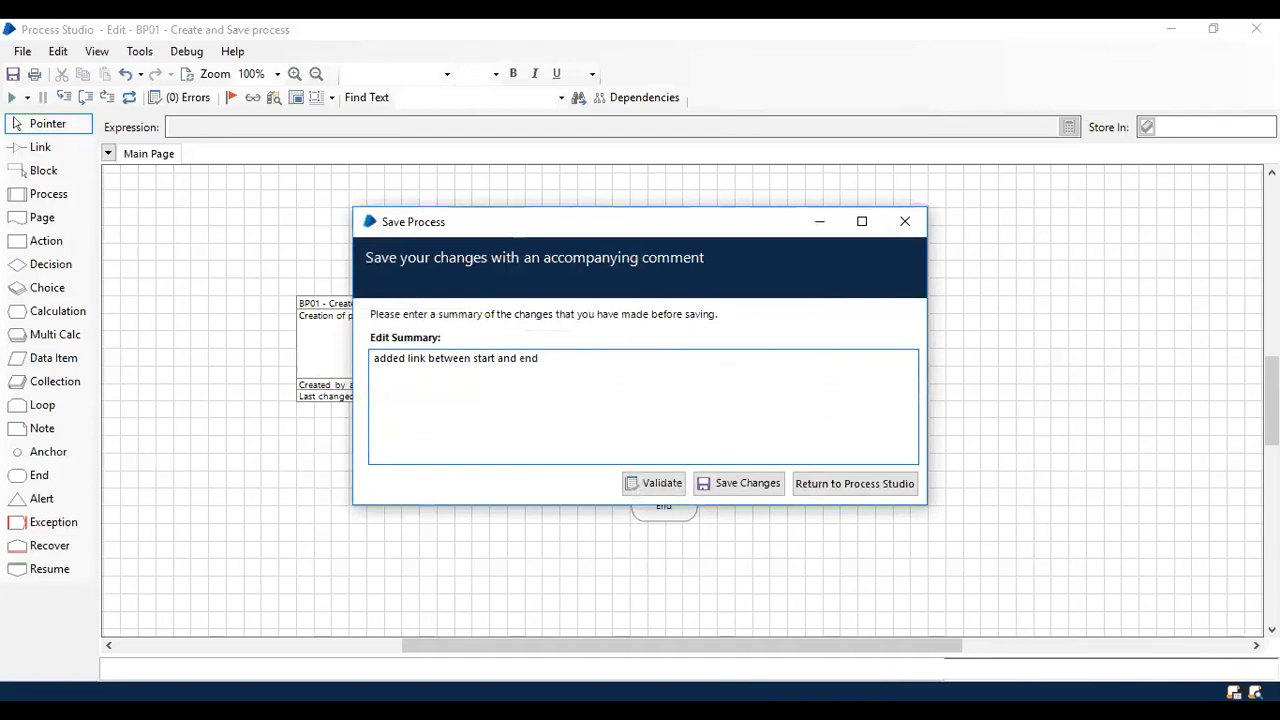
click(759, 487)
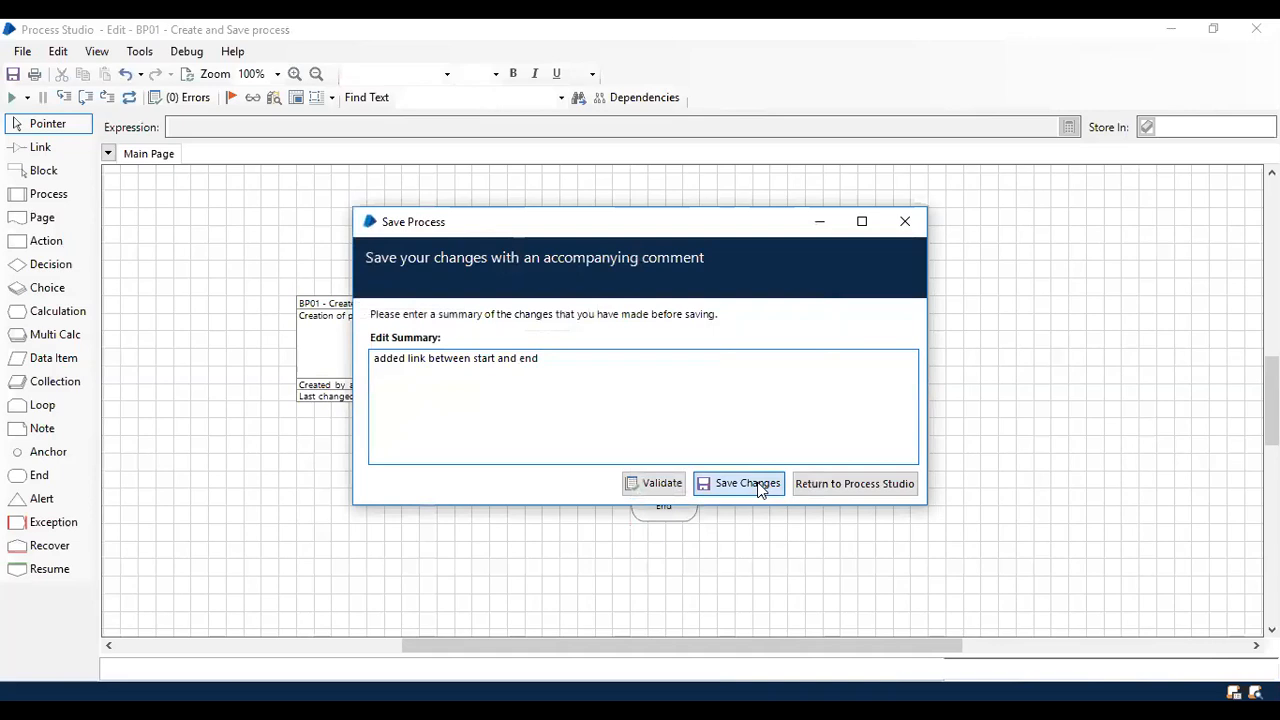